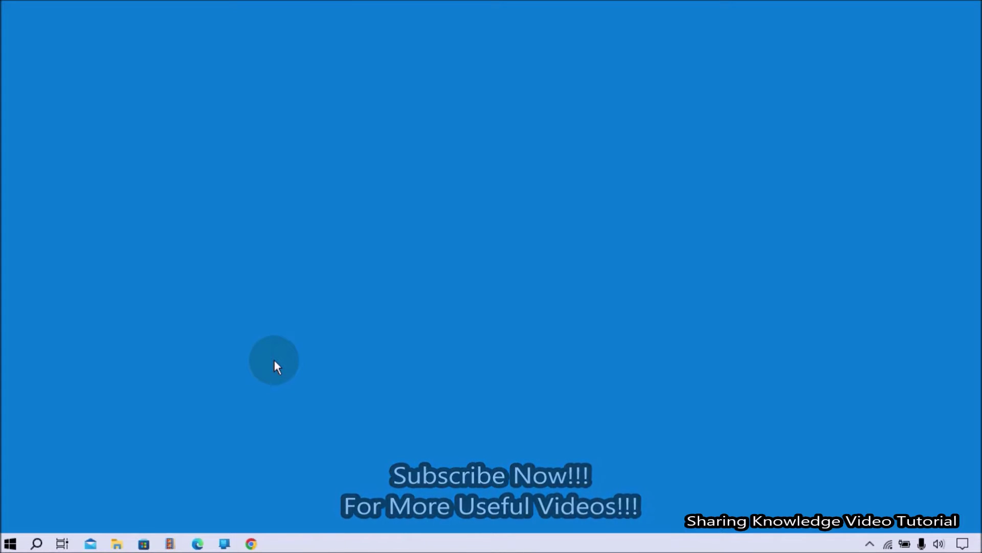
Run 'control', switch View by to Large icons, and open Power Options
key(super+r)
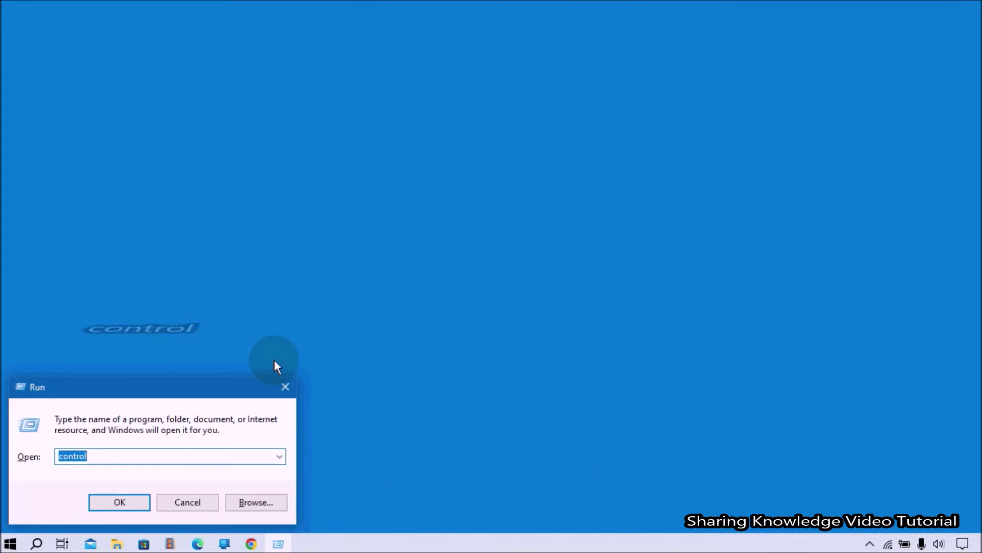
click(141, 457)
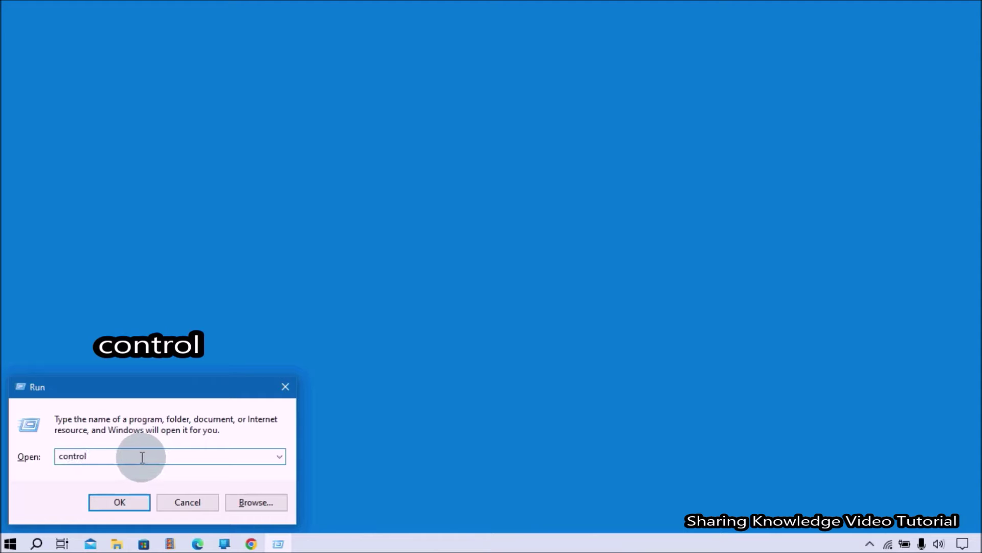
key(Return)
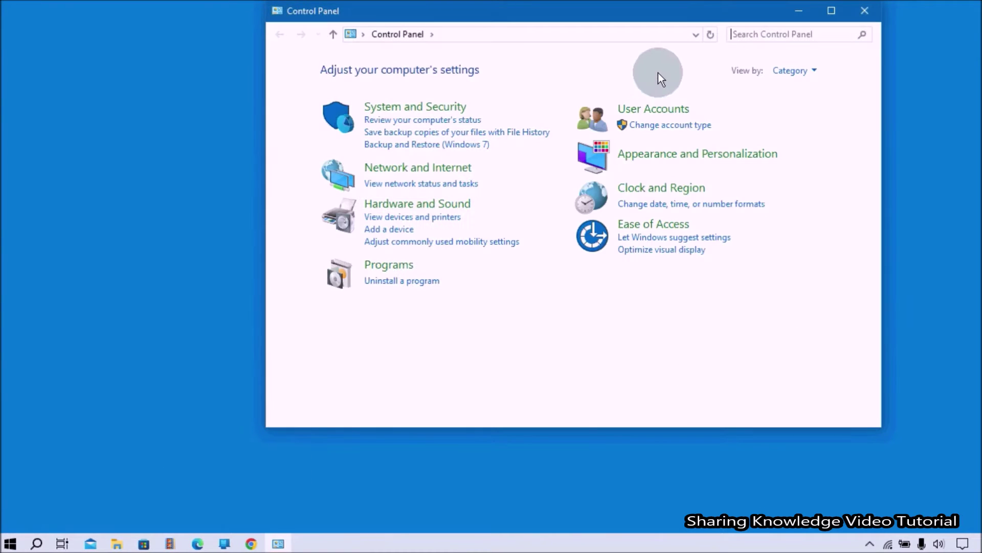
click(799, 72)
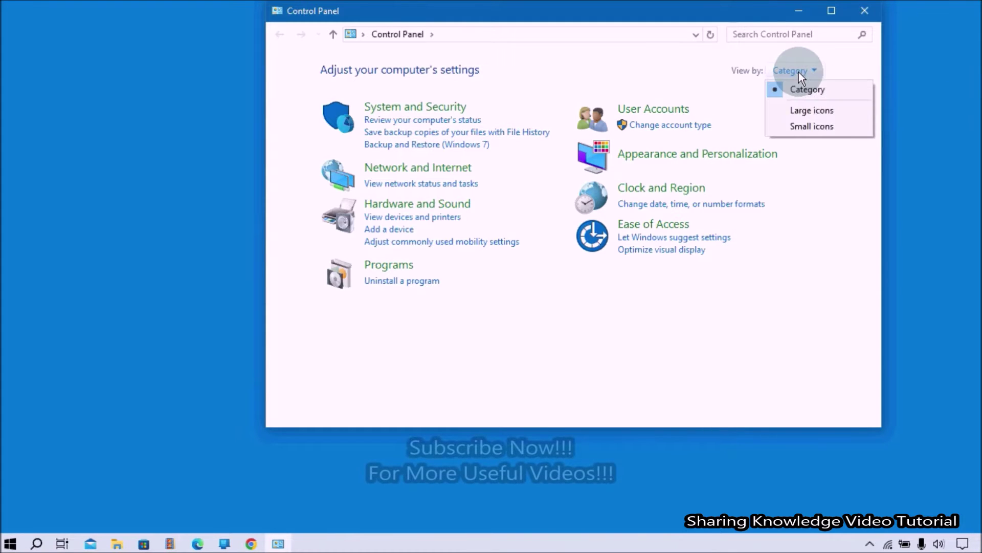
click(806, 110)
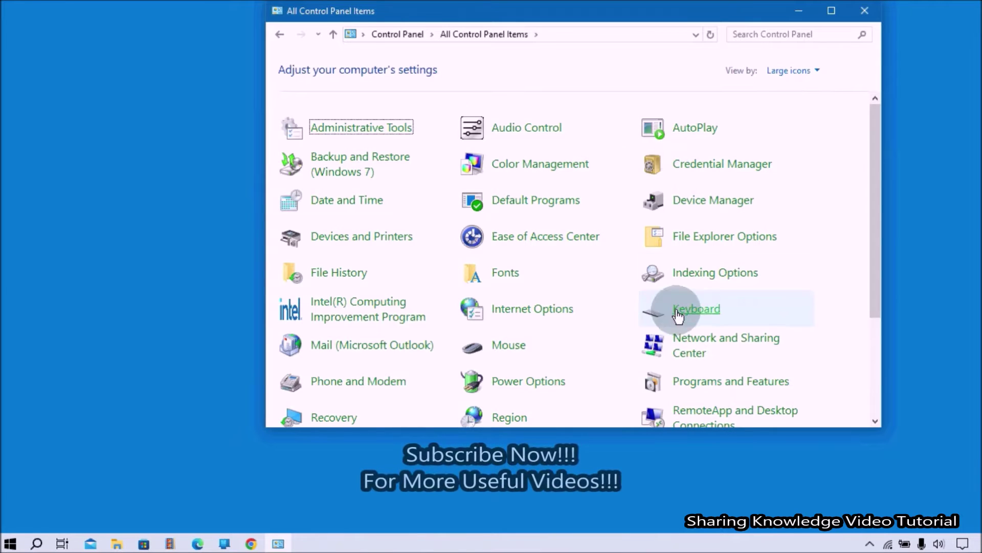
click(532, 383)
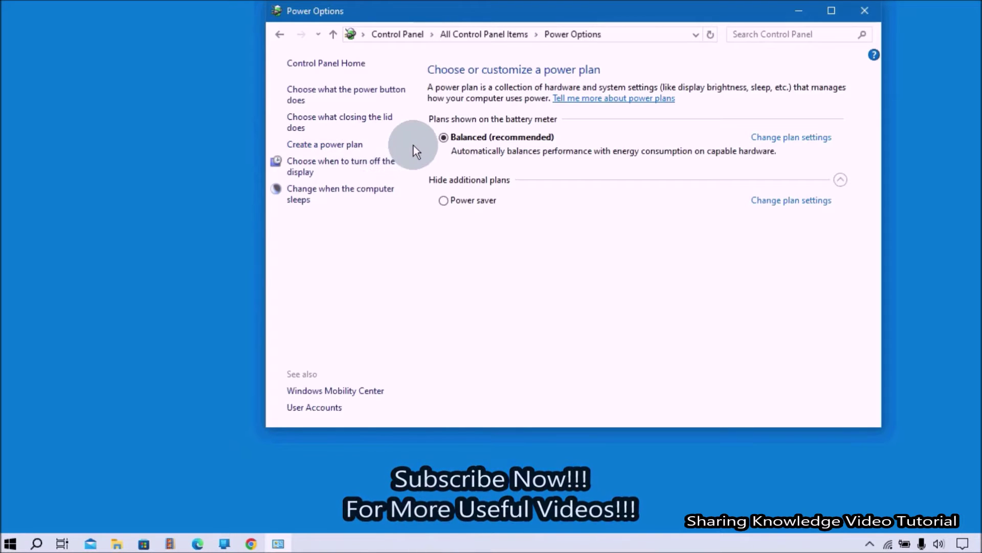
Create a new power plan based on High performance, named 'High-Performance'
click(316, 145)
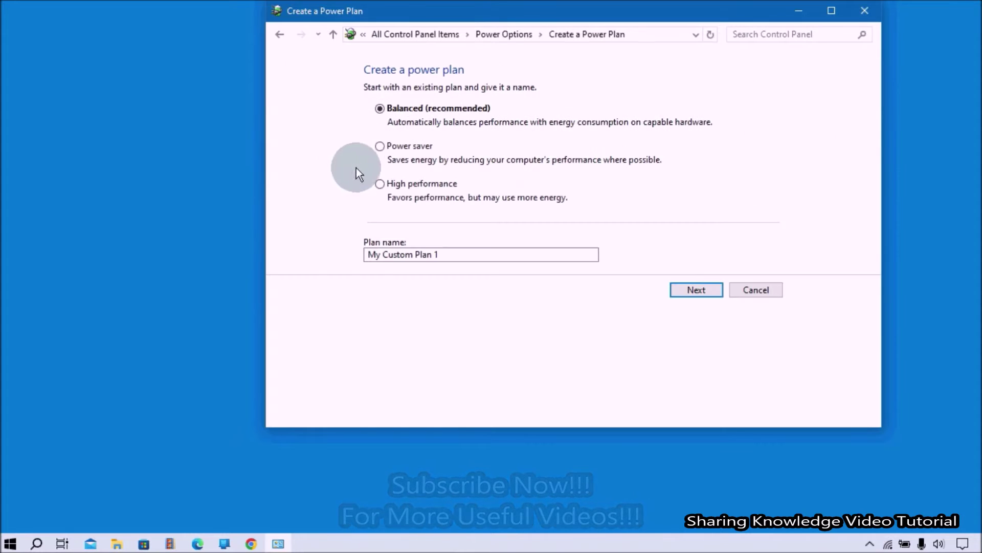
click(380, 185)
click(438, 252)
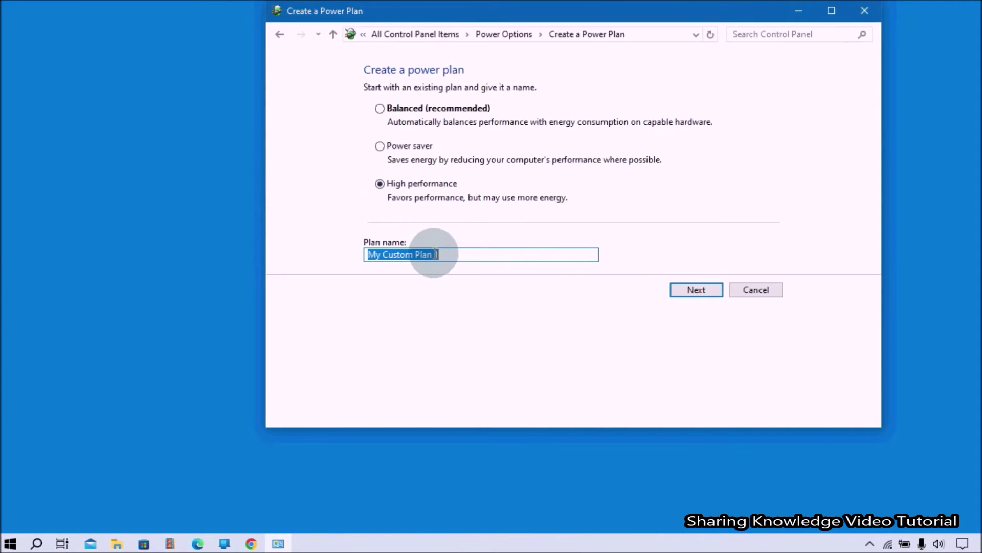
right_click(437, 253)
click(476, 315)
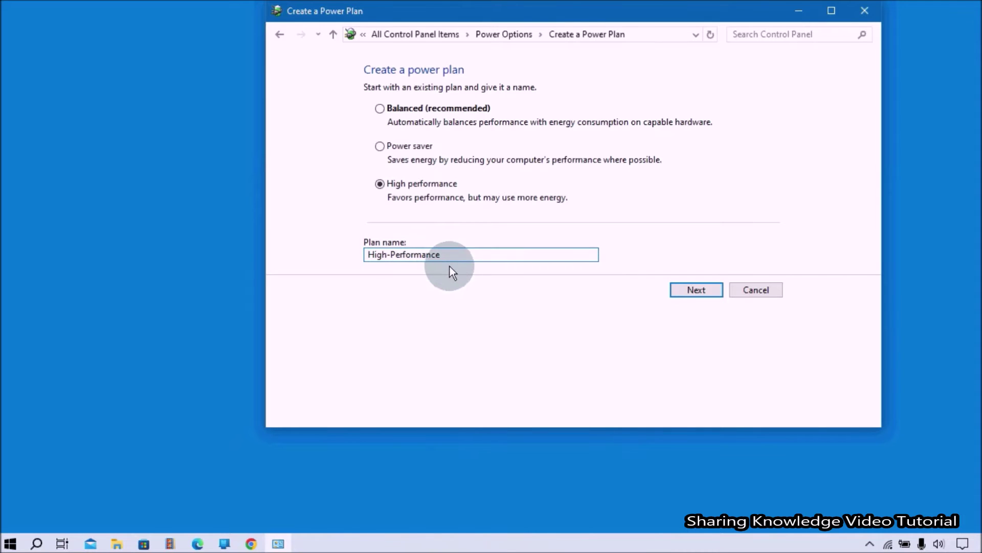
click(697, 290)
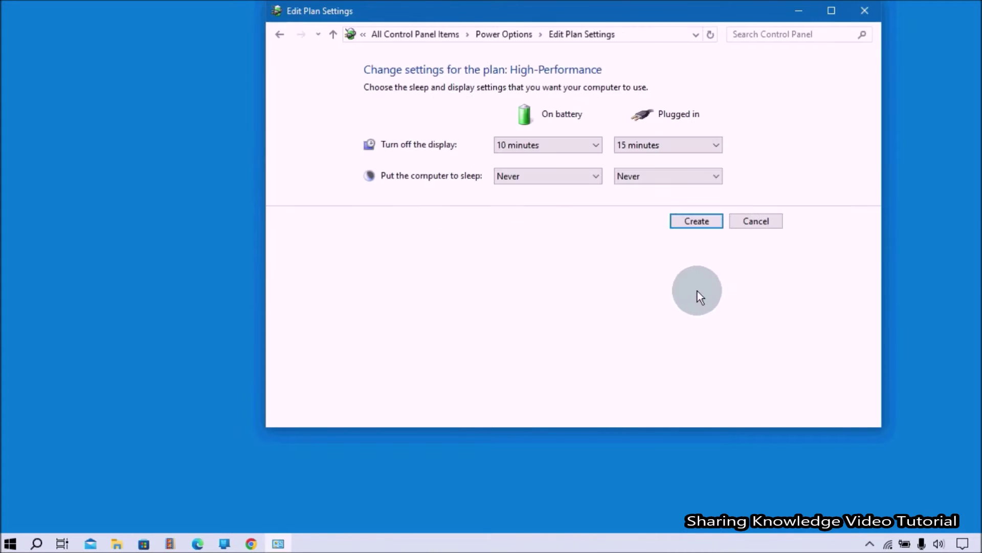
click(697, 221)
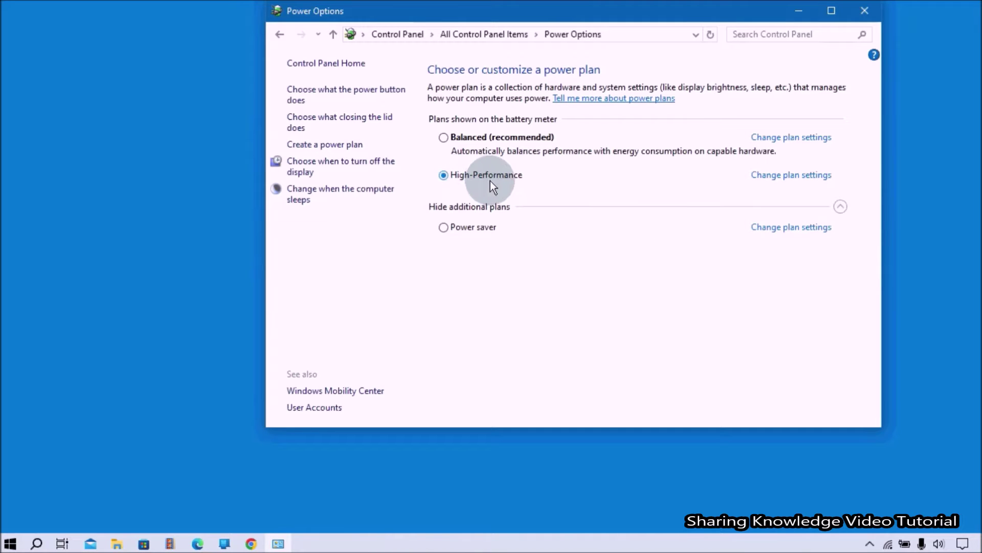
Open the advanced power settings for the High-Performance plan
click(786, 179)
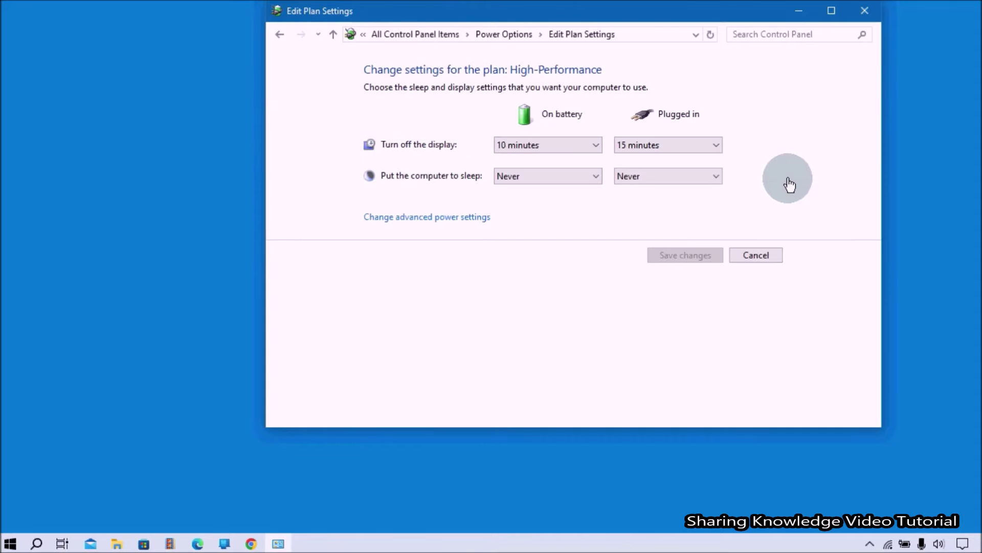
click(439, 218)
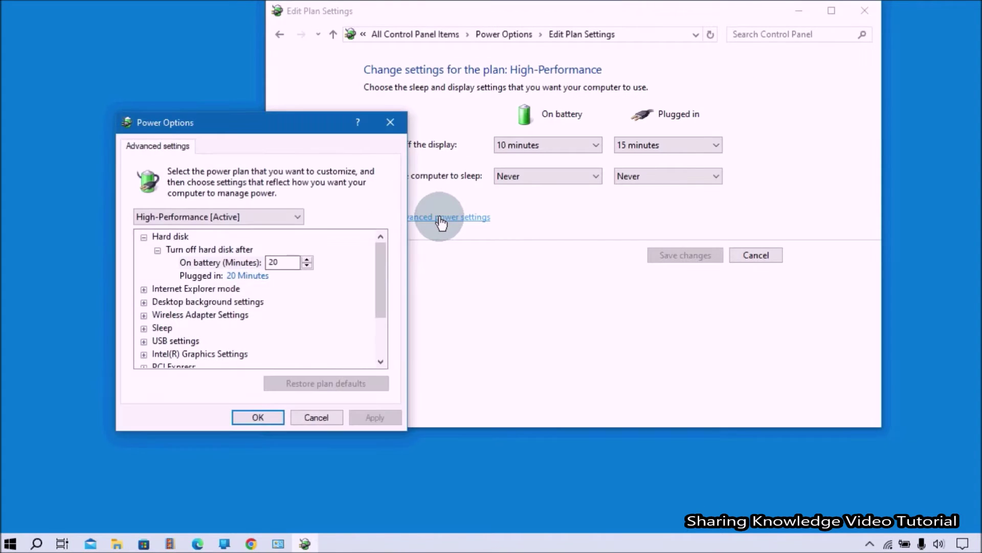
drag(253, 128, 333, 81)
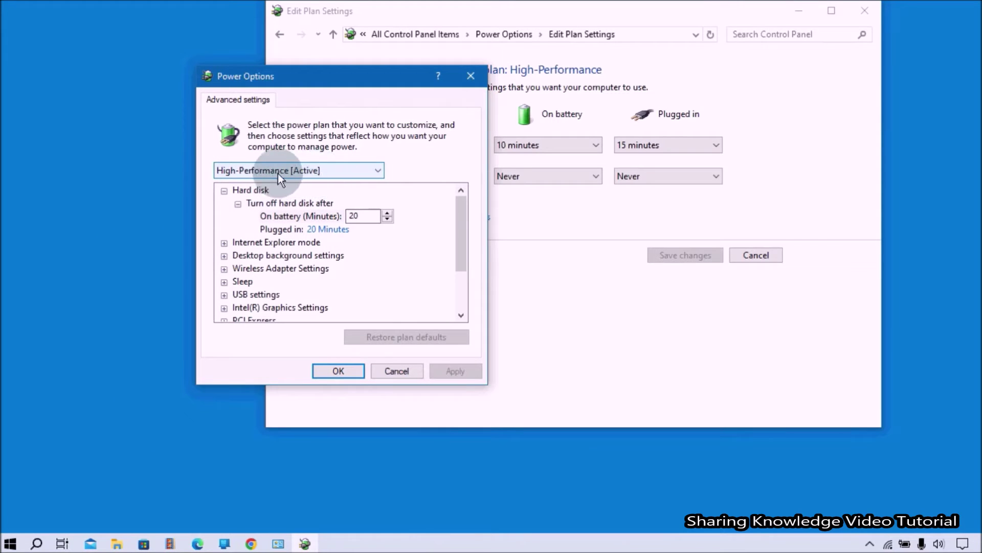
click(376, 171)
Under Processor power management, set the minimum processor state on battery to 0%
click(342, 193)
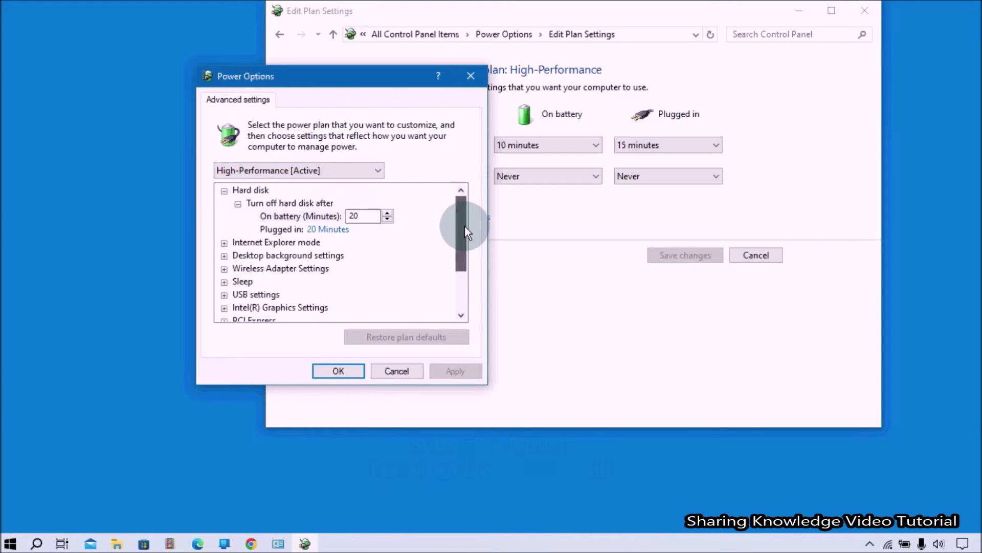
drag(464, 221, 471, 291)
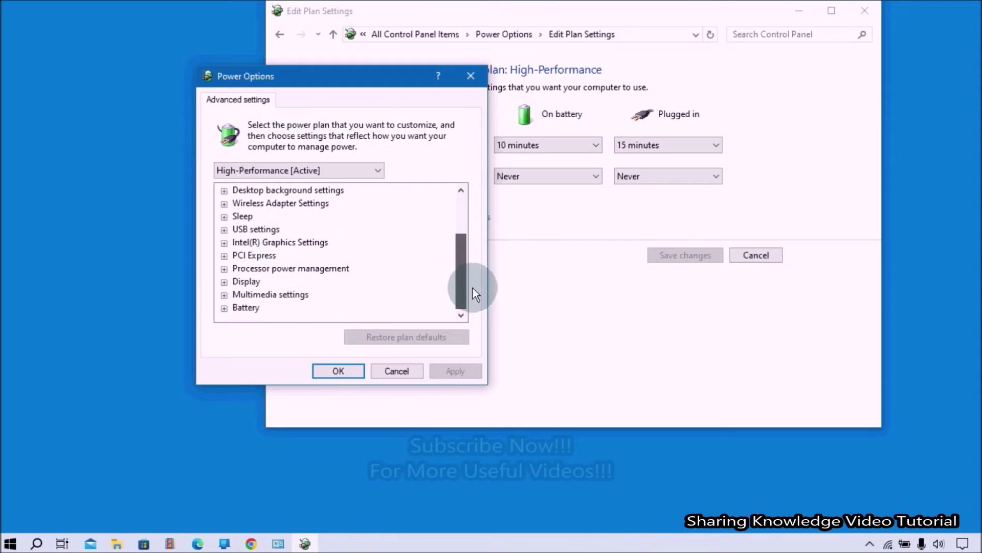
click(224, 269)
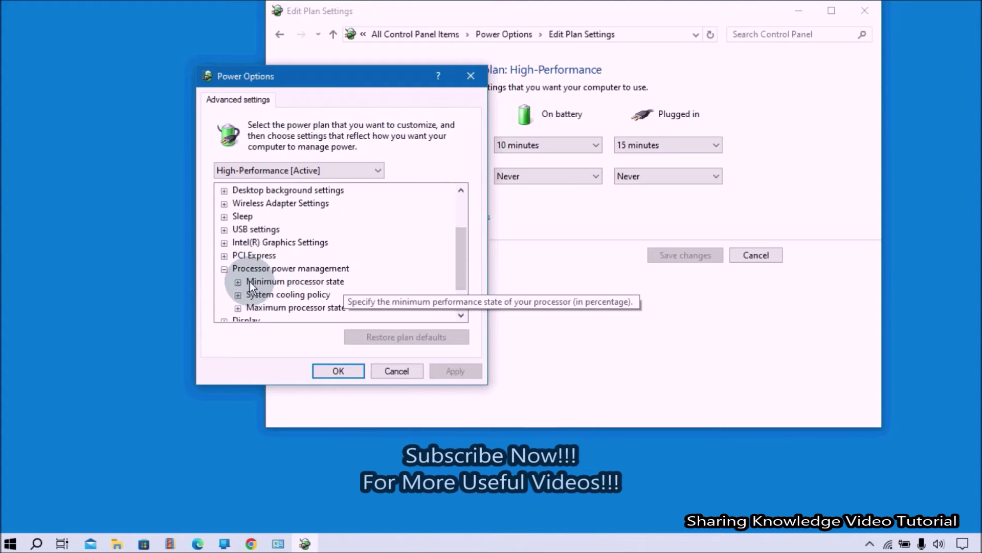
click(237, 281)
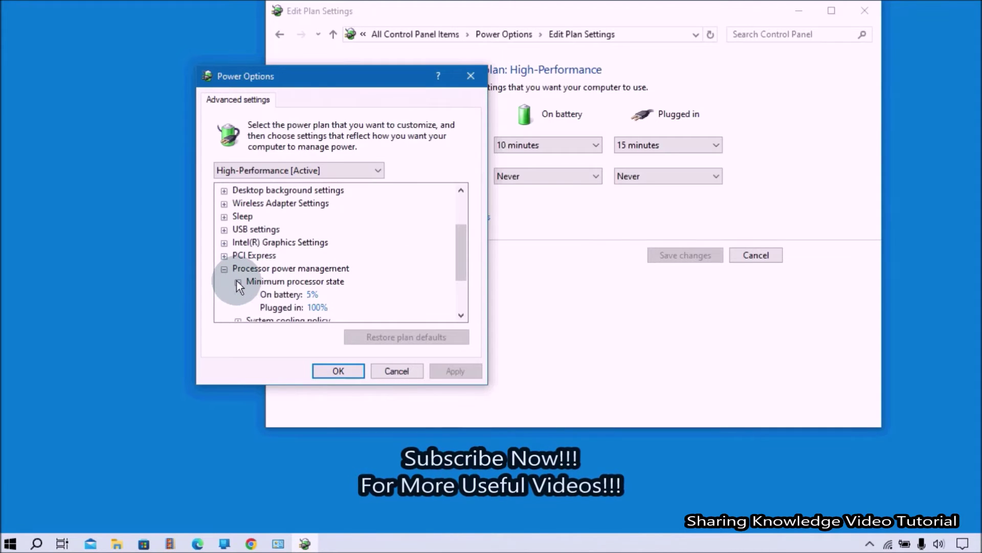
click(312, 295)
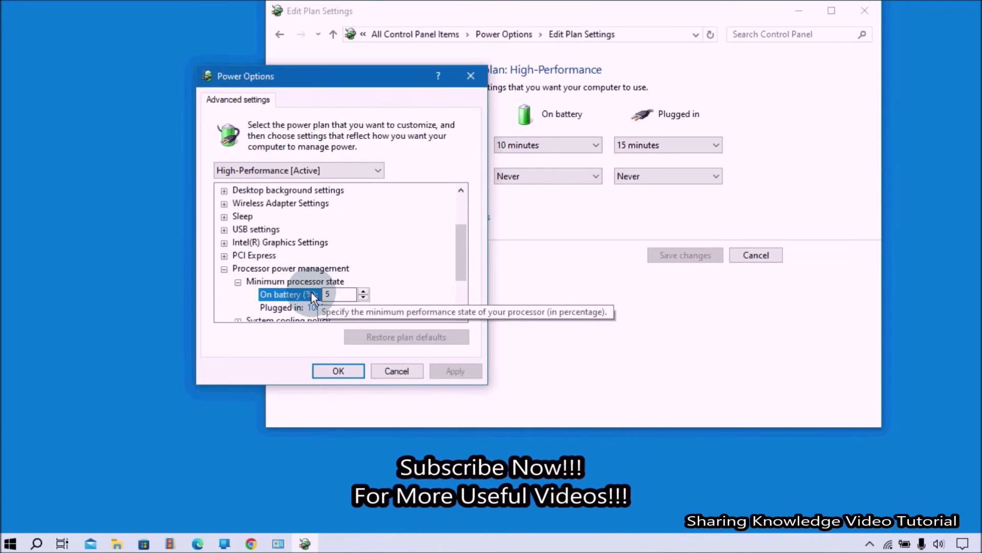
click(339, 295)
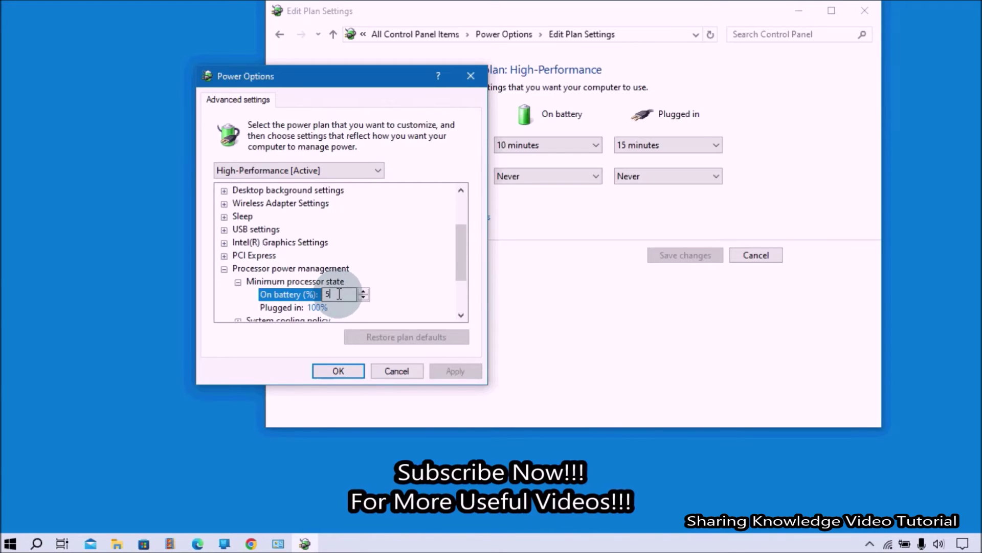
drag(339, 294, 328, 295)
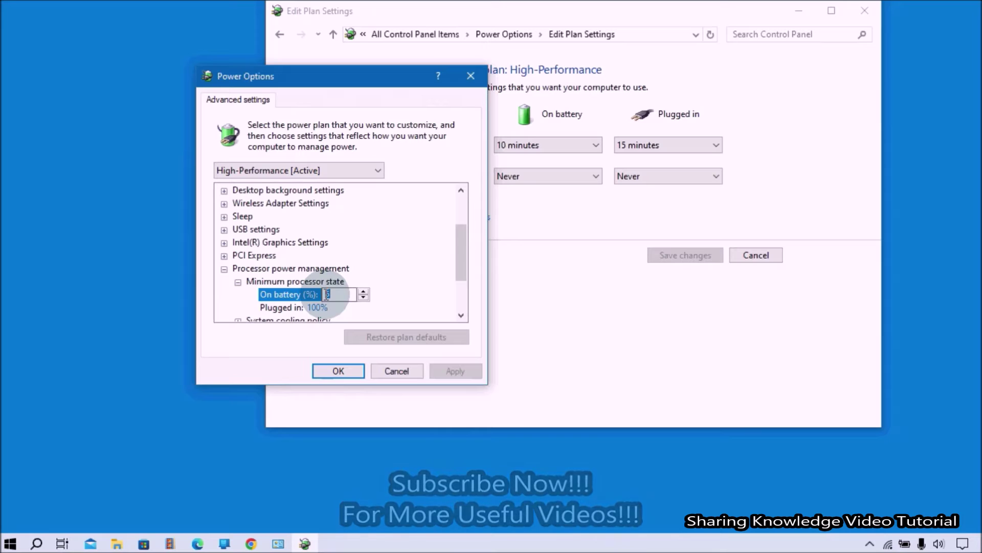
text(5)
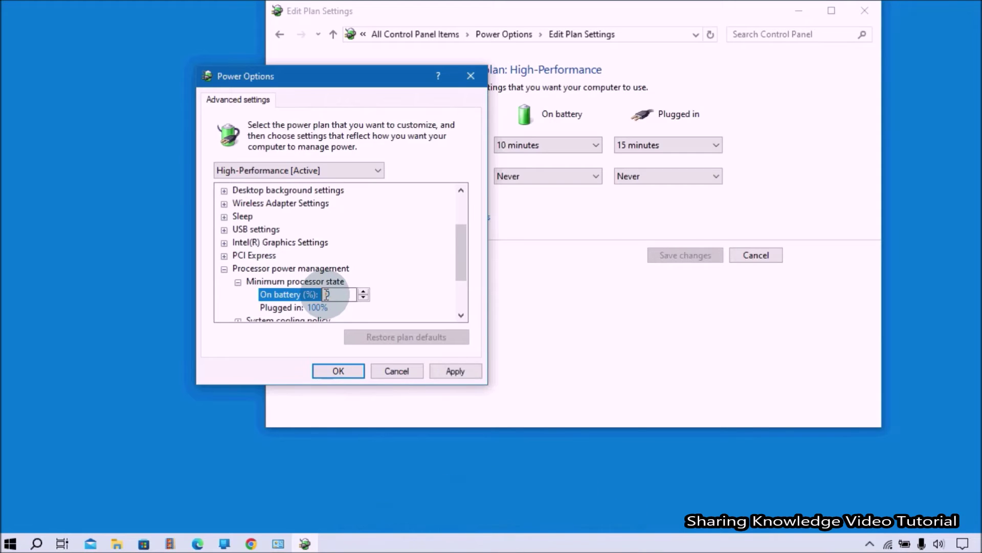
click(363, 297)
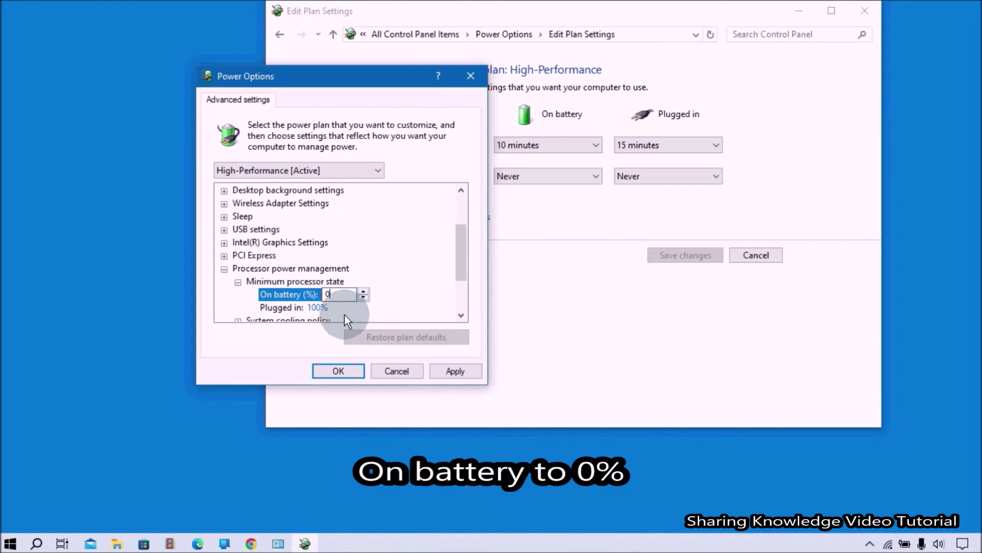
Keep the plugged-in minimum processor state at 100%
drag(463, 266, 457, 282)
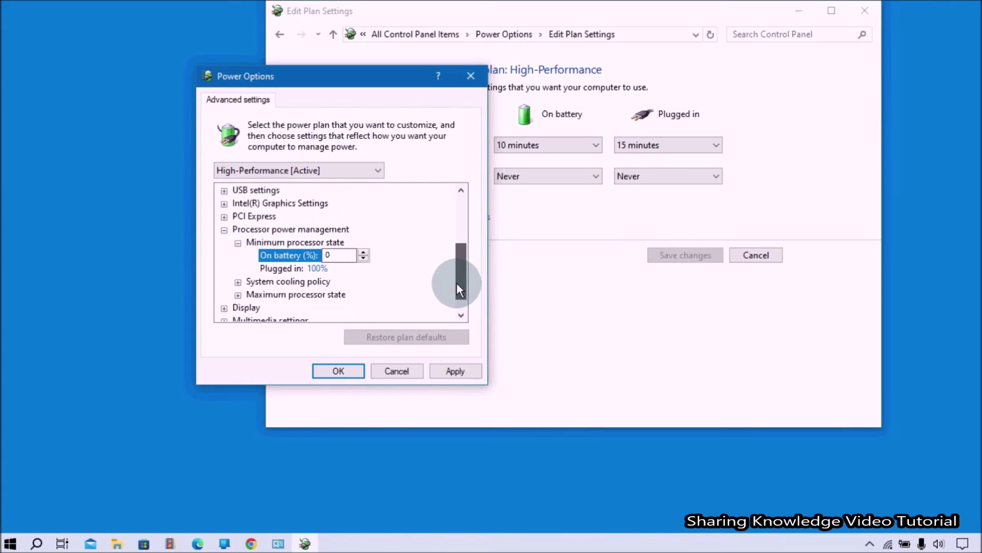
click(318, 268)
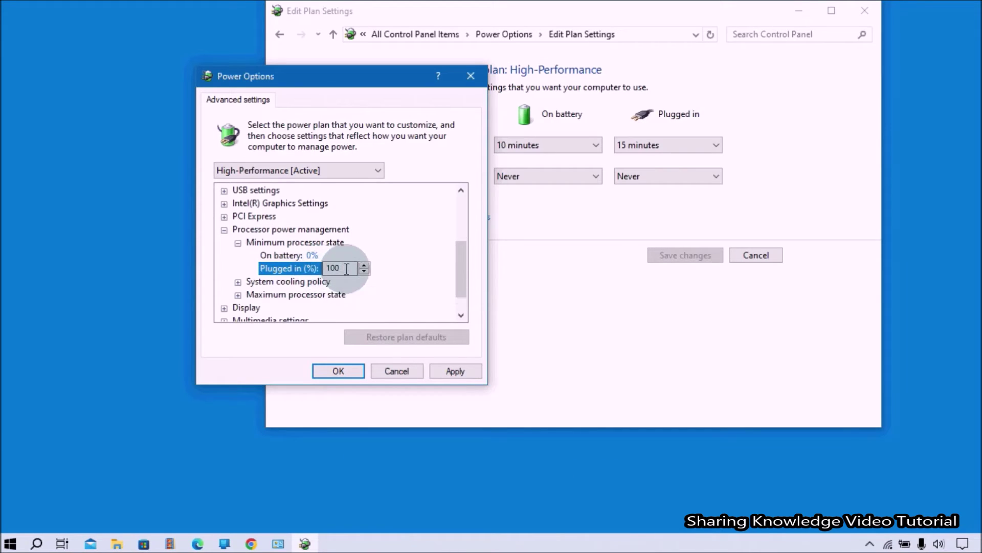
drag(347, 269, 317, 268)
click(344, 268)
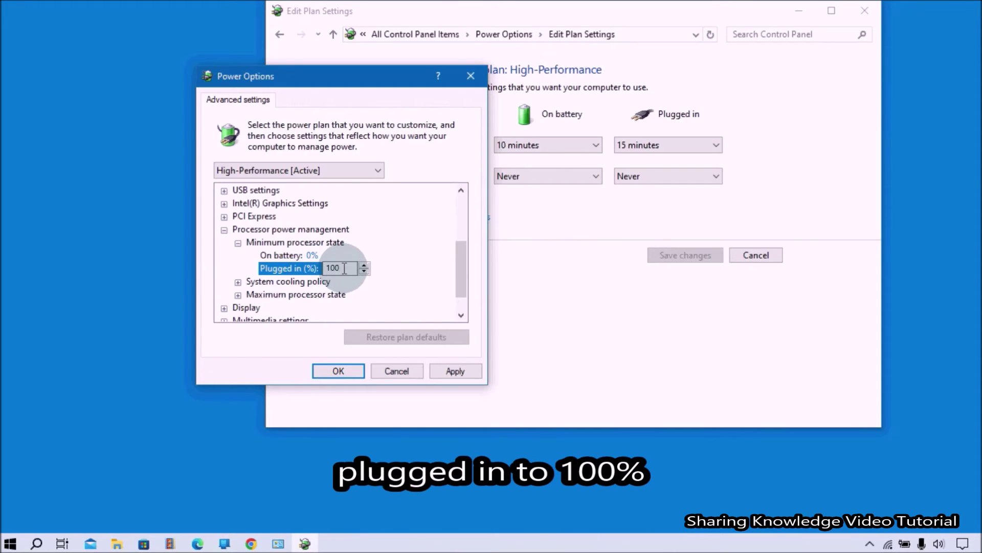
Keep the maximum processor state at 100% on battery and plugged in
click(238, 294)
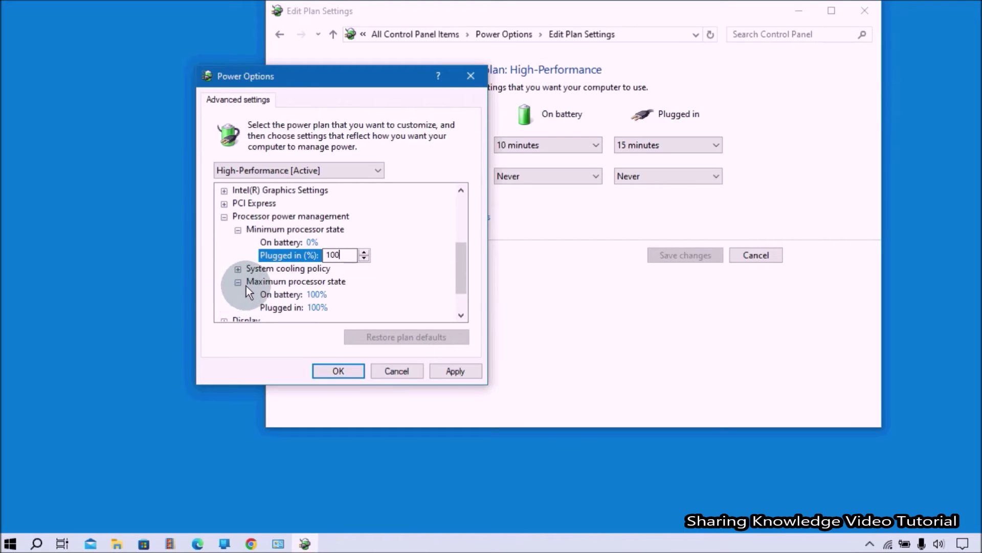
click(315, 294)
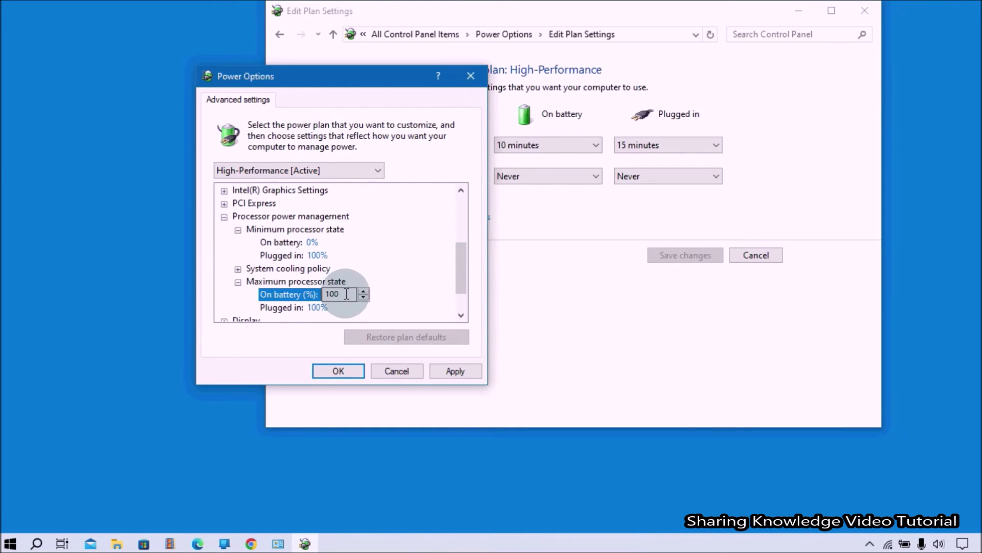
drag(333, 296, 328, 296)
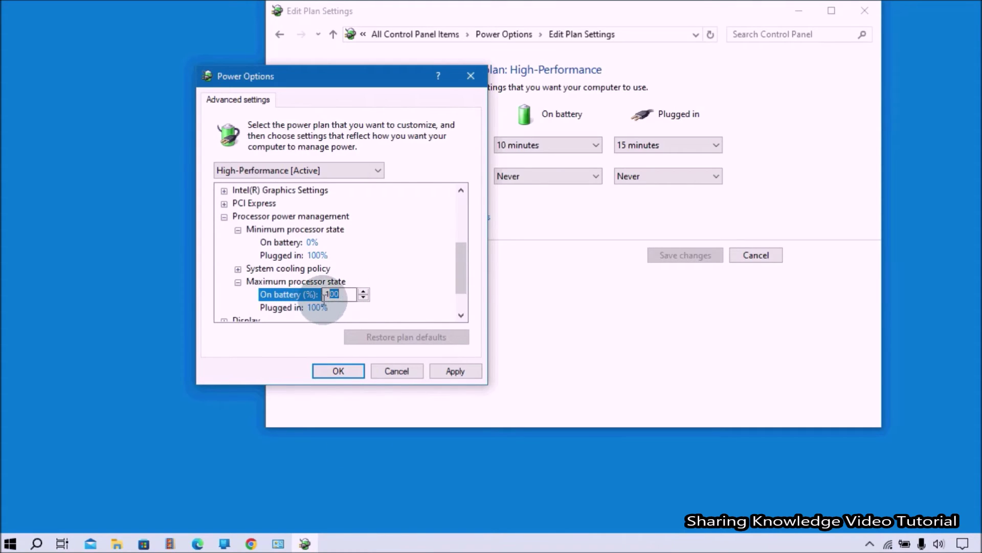
double_click(338, 294)
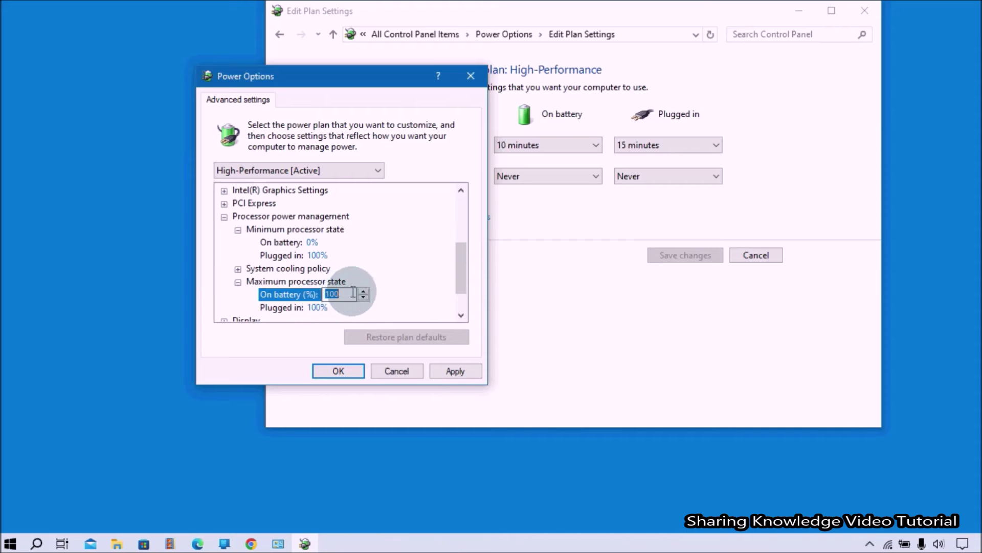
click(314, 306)
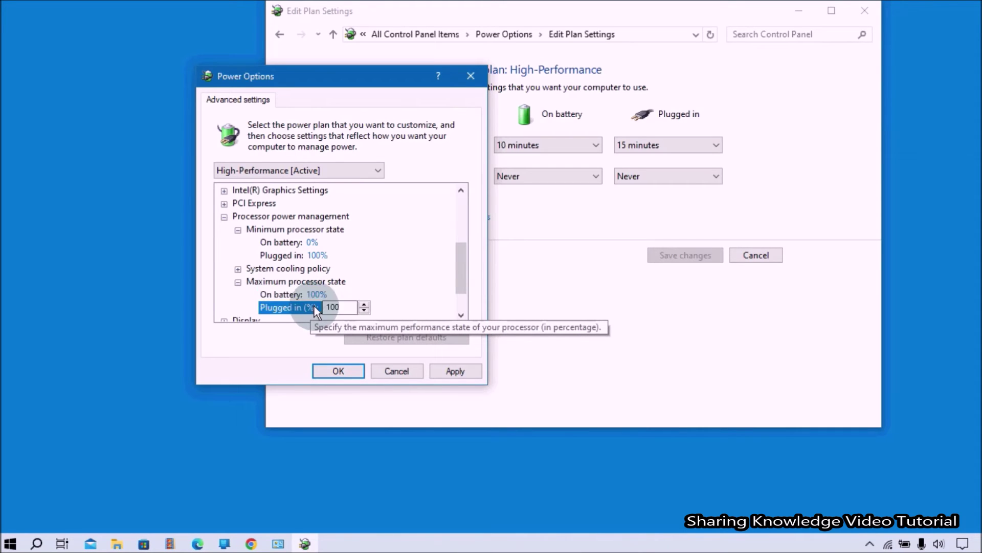
click(345, 307)
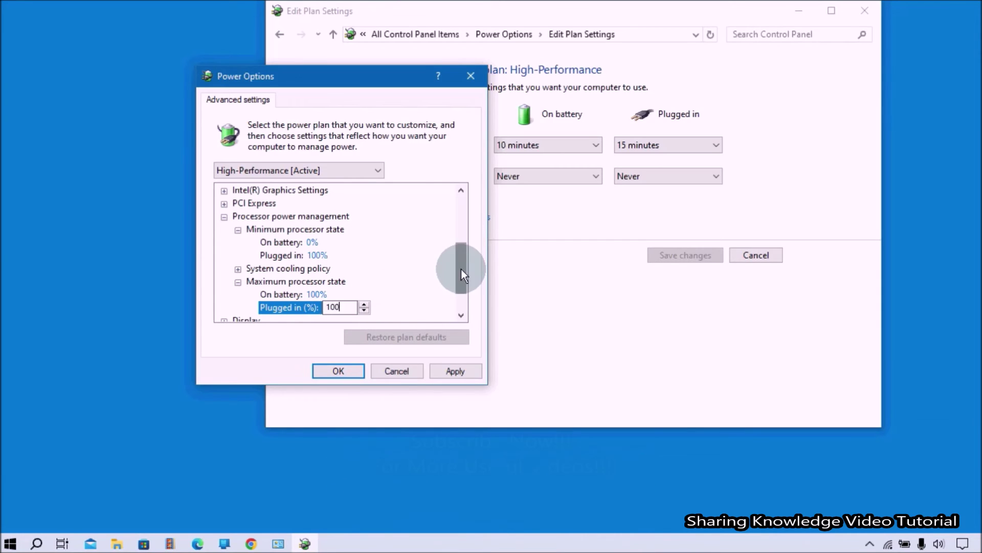
Apply and confirm the advanced settings, then go back to the power plan list
scroll(460, 267, down, 1)
click(455, 373)
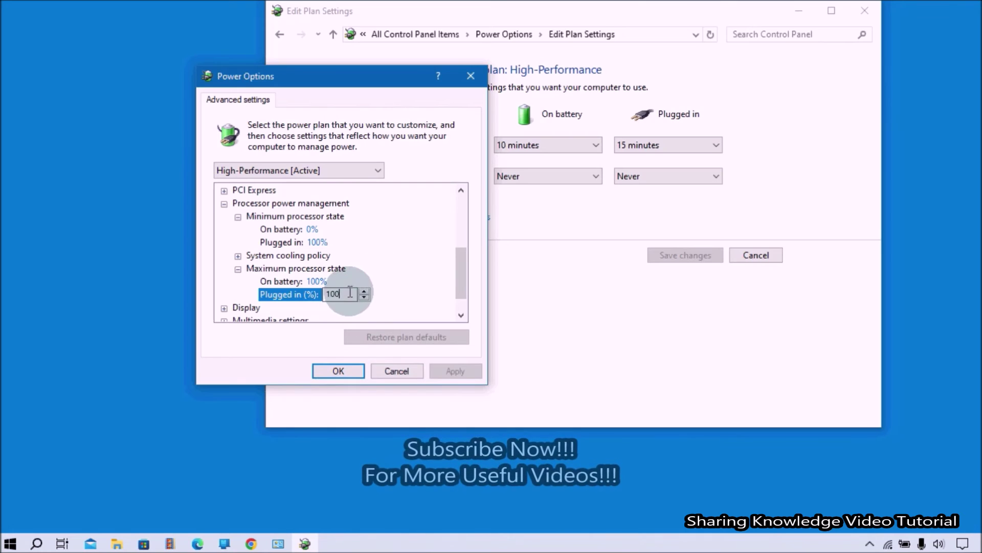
click(346, 367)
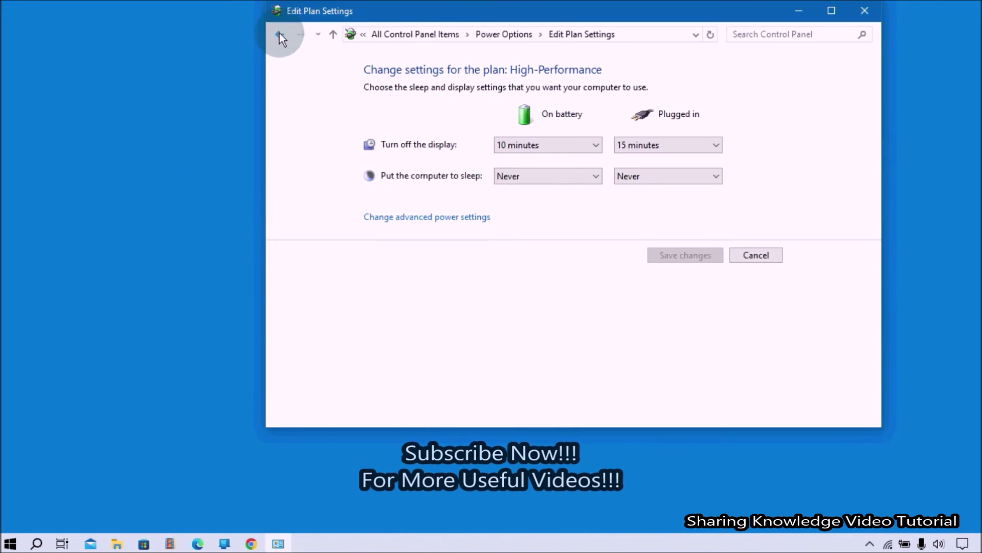
click(279, 35)
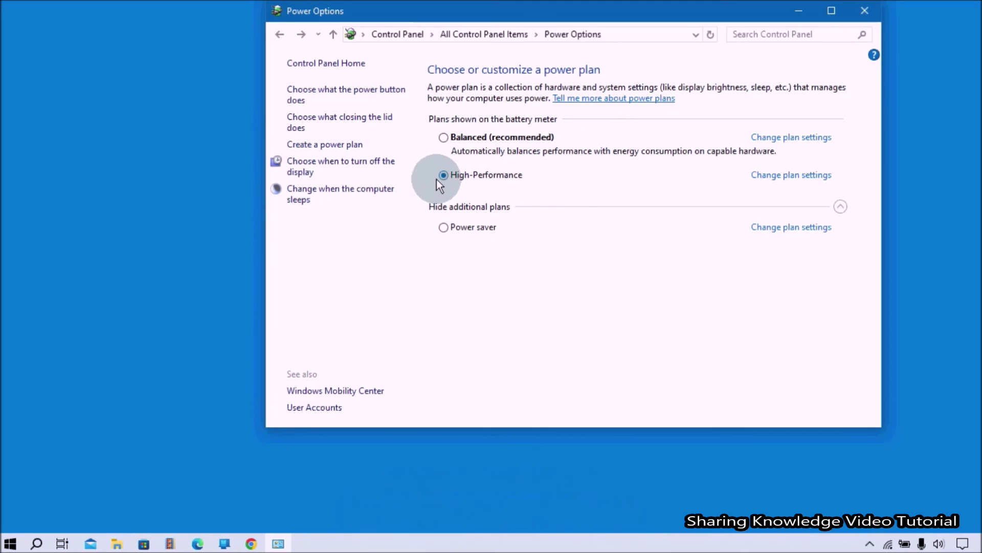
Close the Power Options window with High-Performance left active
click(872, 10)
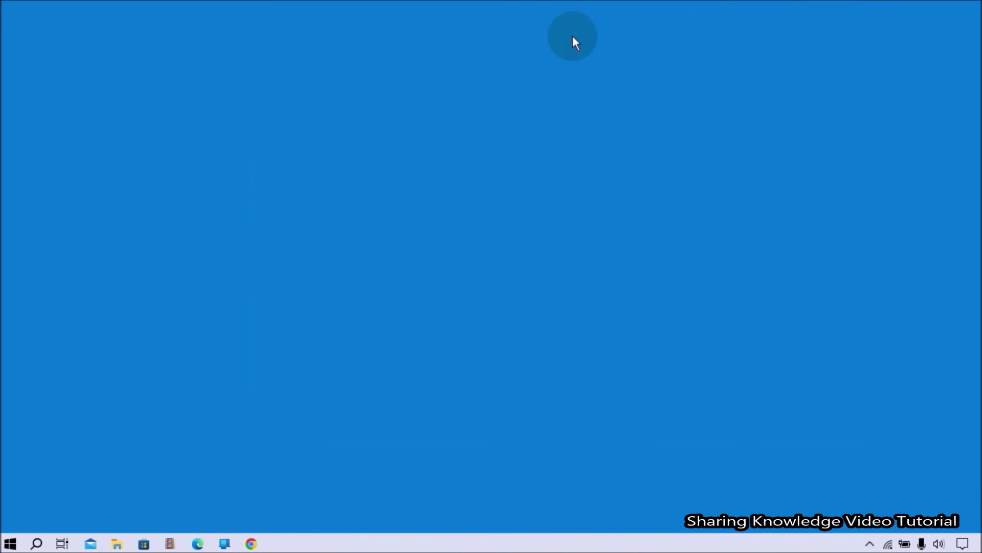